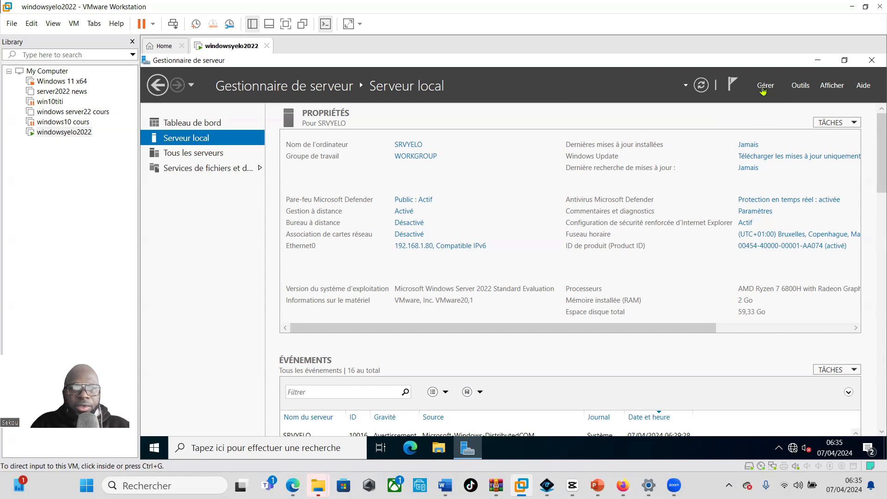
Start the Add Roles and Features wizard with a role-based installation targeting SRVYELO
left_click(764, 88)
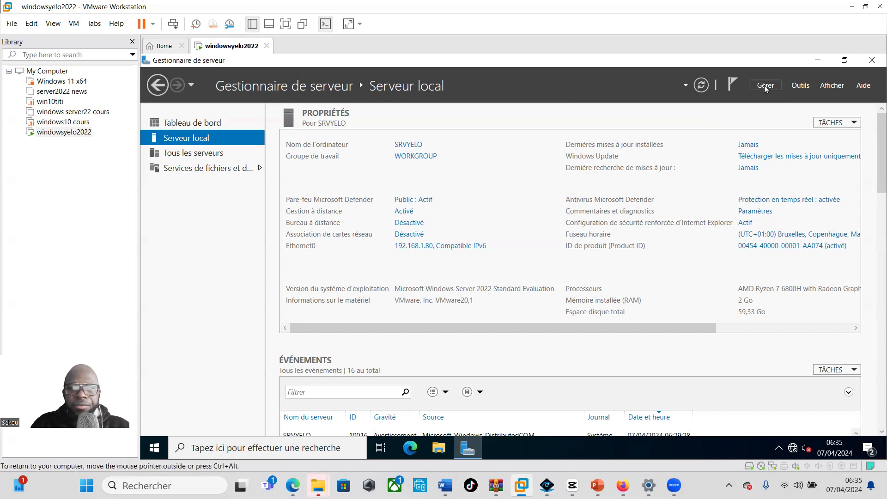
left_click(764, 85)
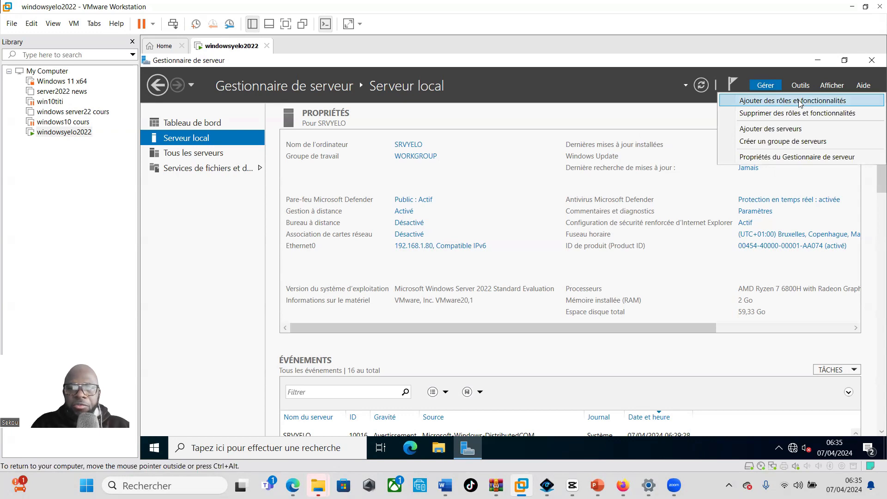
left_click(779, 101)
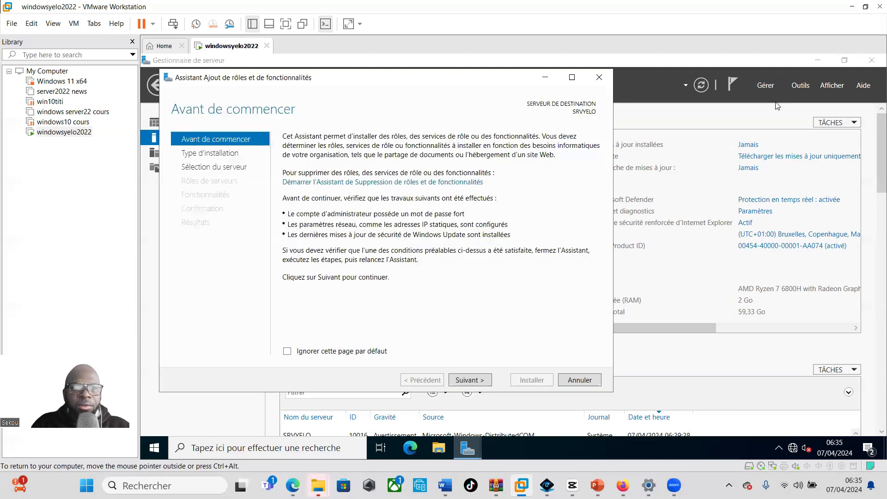
left_click(467, 381)
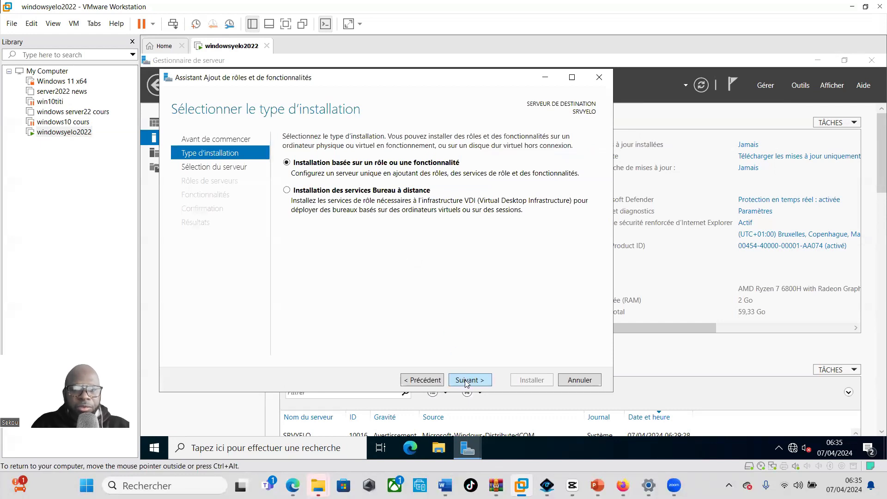
left_click(466, 381)
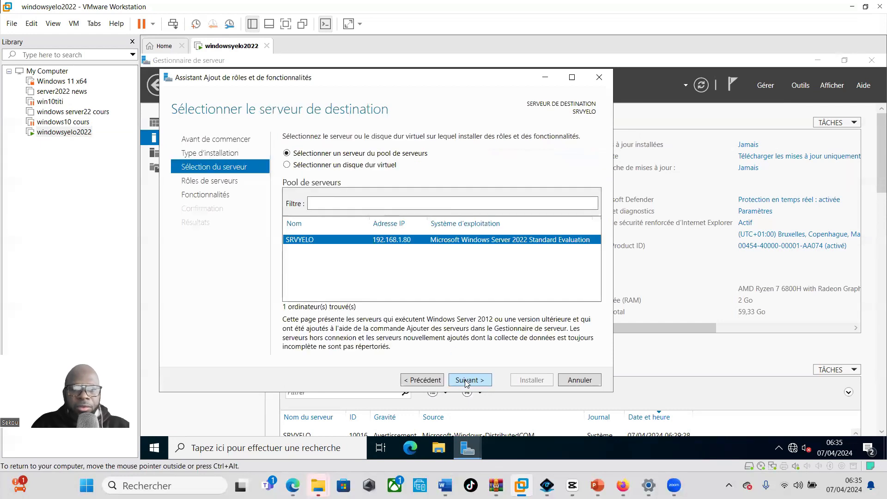
left_click(464, 380)
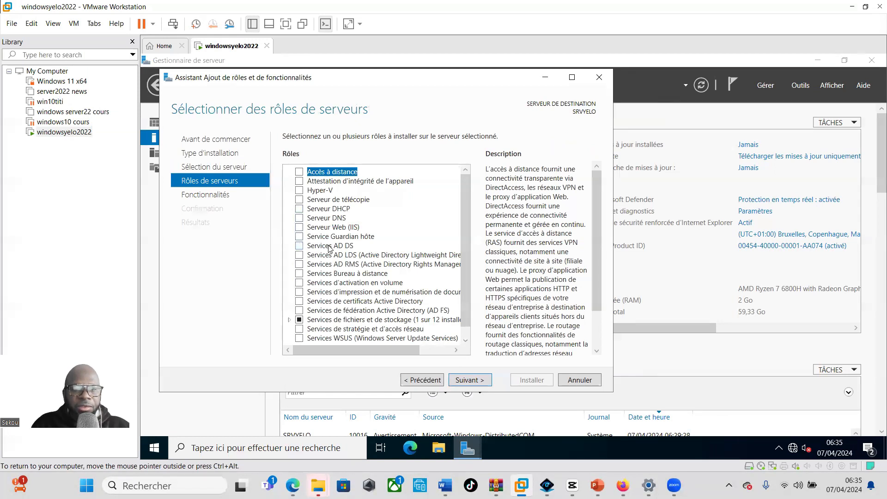
Select the Services AD DS role with its required features and advance to Confirmation
left_click(299, 246)
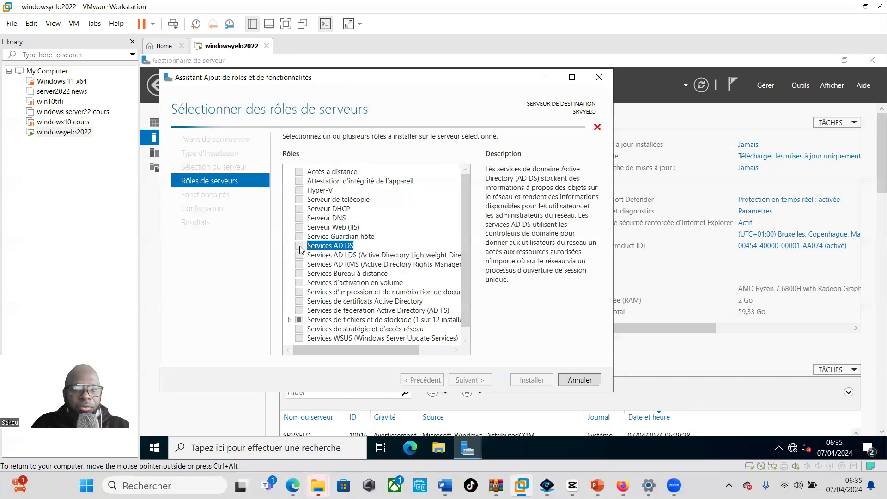
left_click(391, 333)
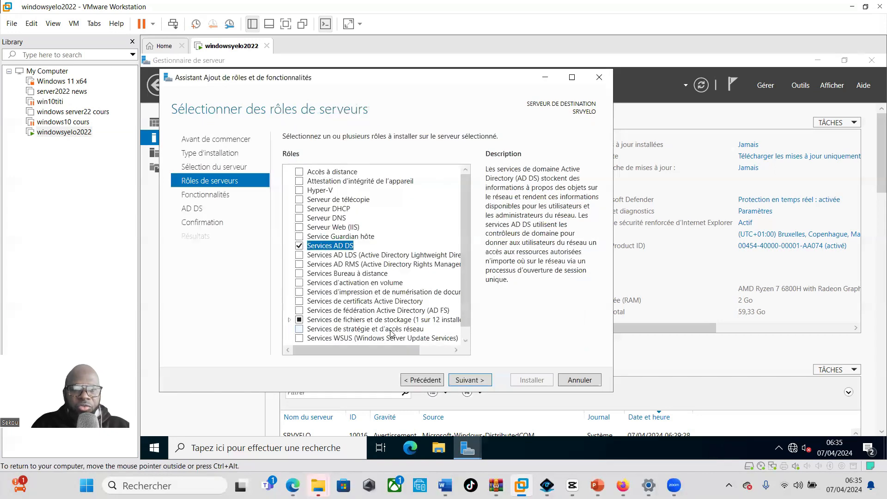
left_click(469, 382)
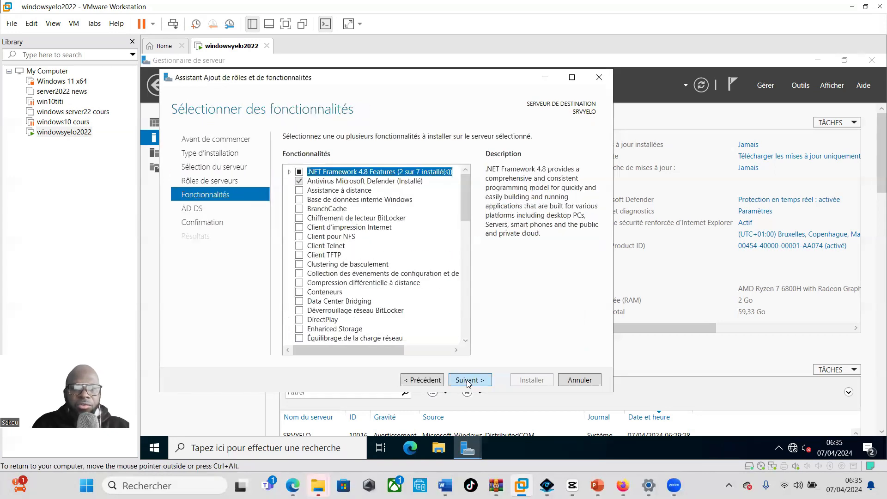
left_click(468, 381)
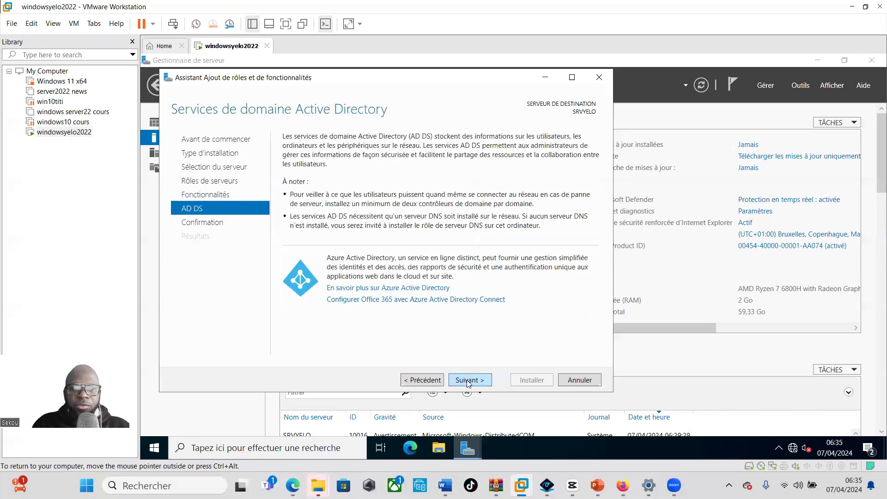
left_click(468, 381)
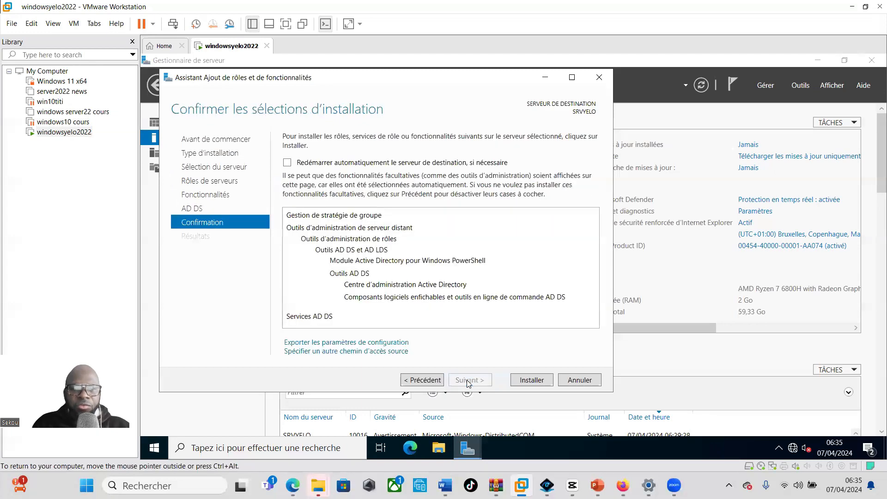
Install the AD DS role on SRVYELO and close the wizard once it succeeds
left_click(530, 381)
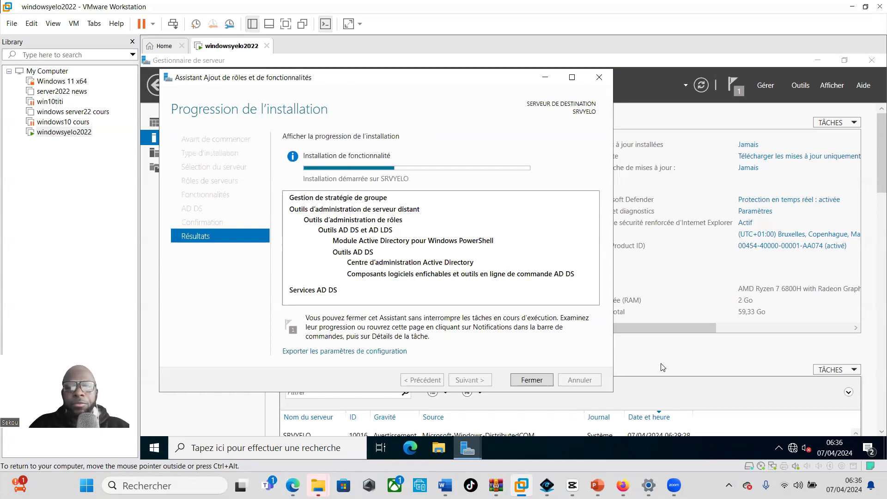
left_click(532, 380)
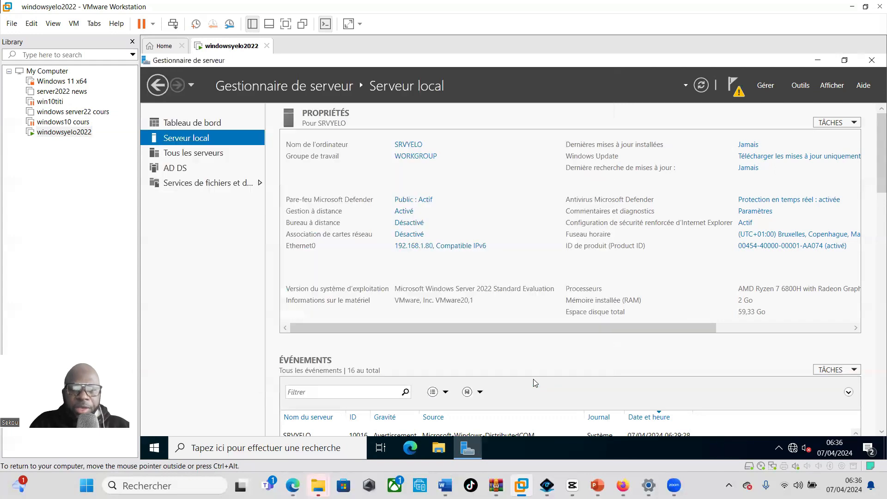
Launch domain controller promotion, choosing a new forest with root domain yelo.net
left_click(738, 92)
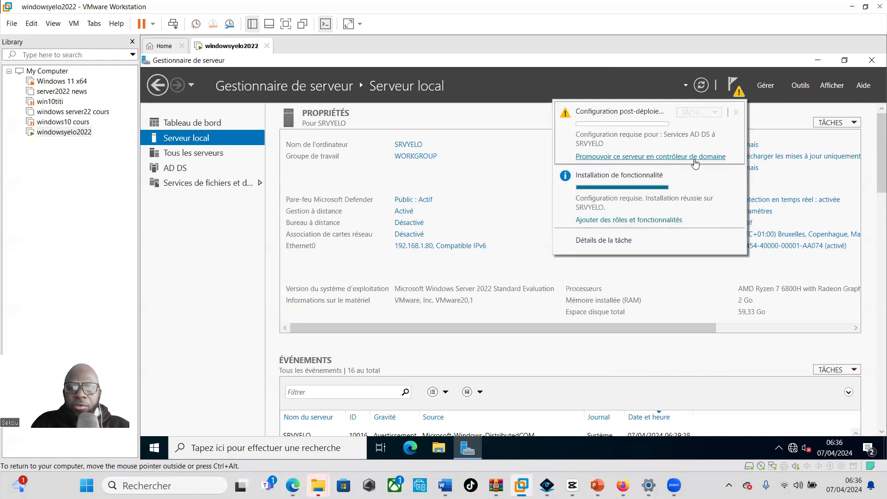
left_click(633, 157)
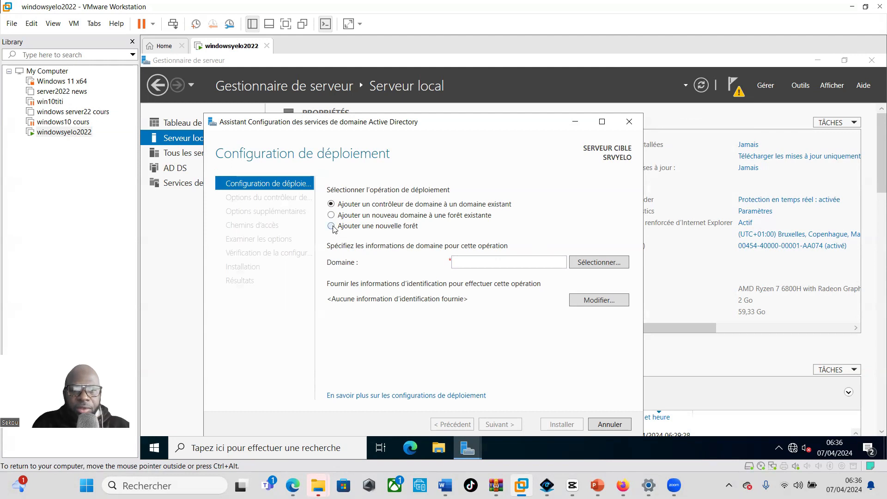
left_click(331, 226)
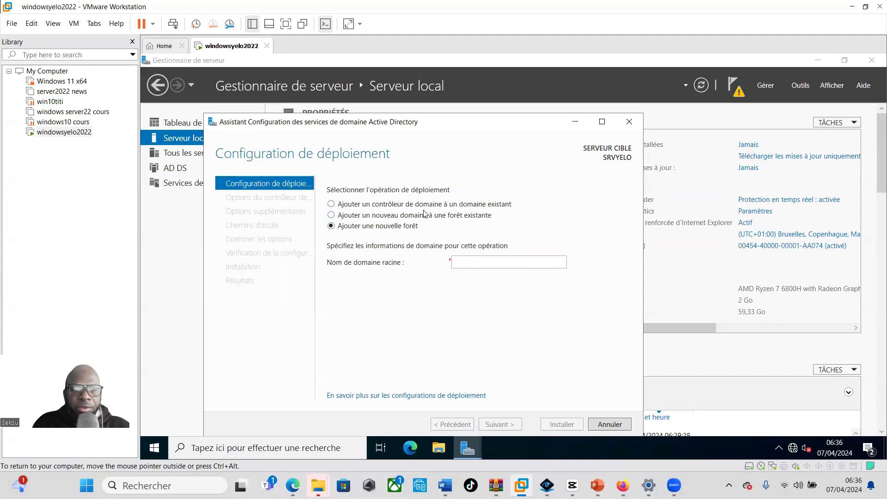
left_click(467, 262)
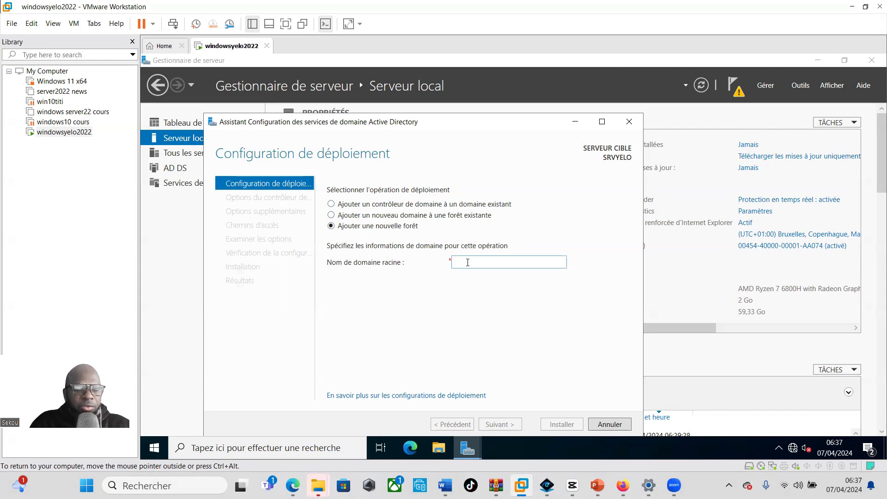
type("yelo")
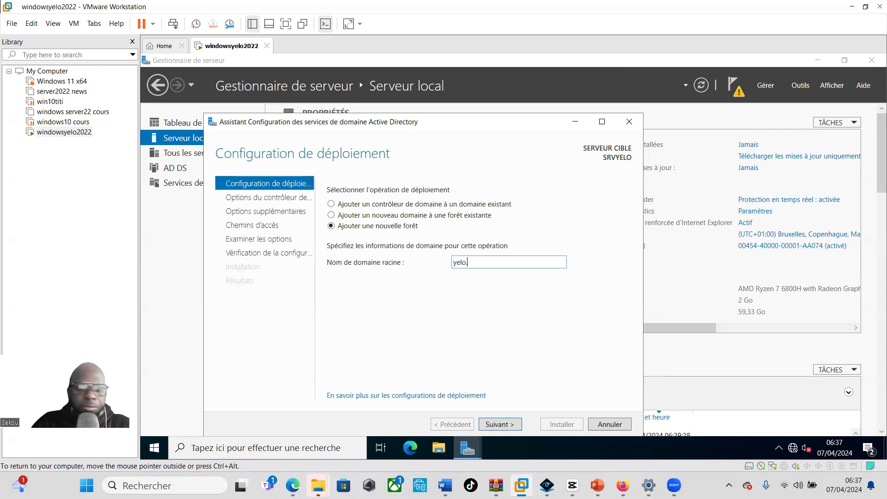
type(".net")
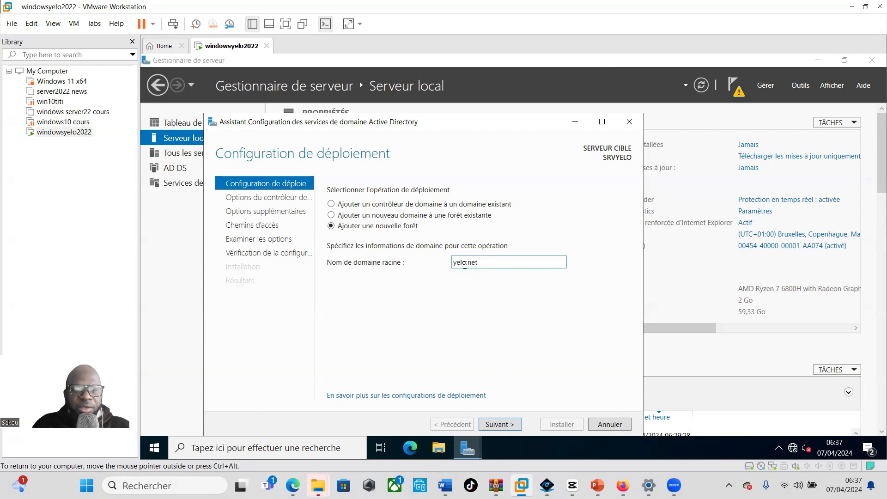
Enter and confirm the DSRM restore password, keeping DNS server and global catalog
left_click(492, 423)
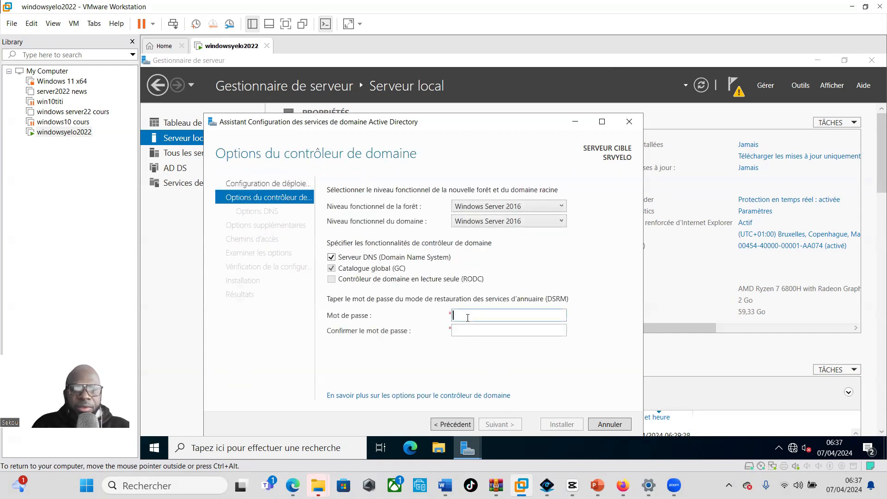
type("••••••")
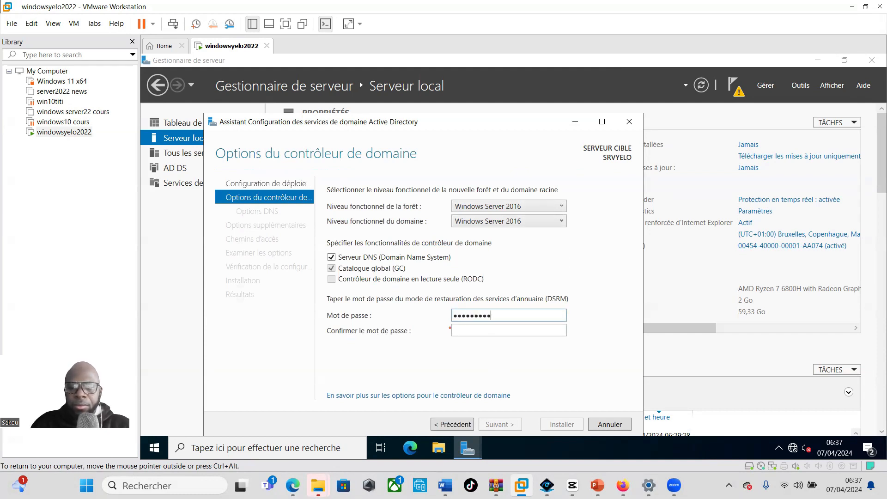
key("Tab")
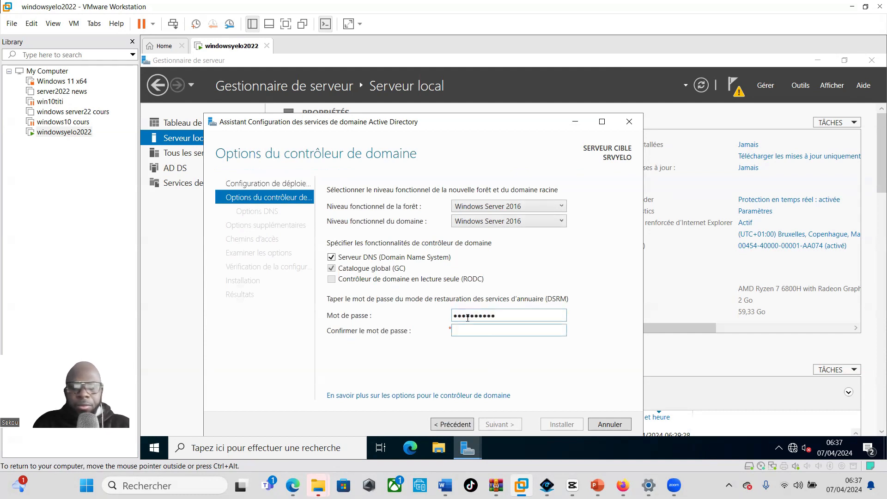
type("•••••")
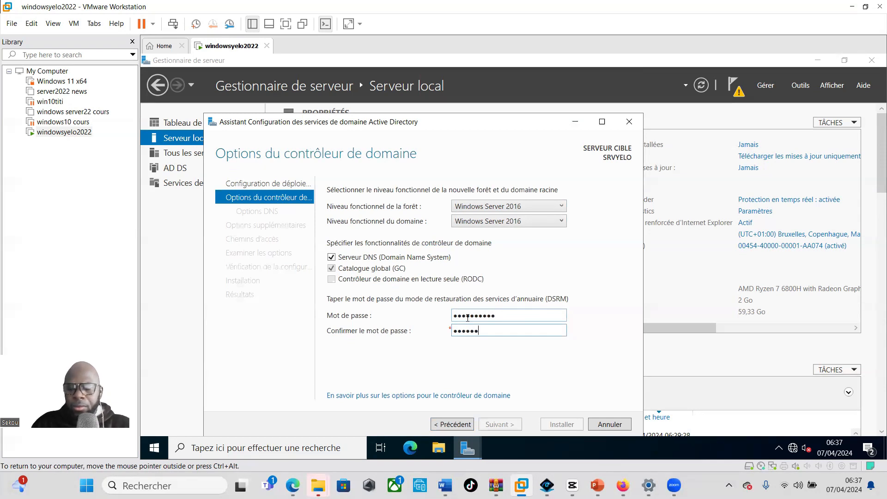
type("•••••")
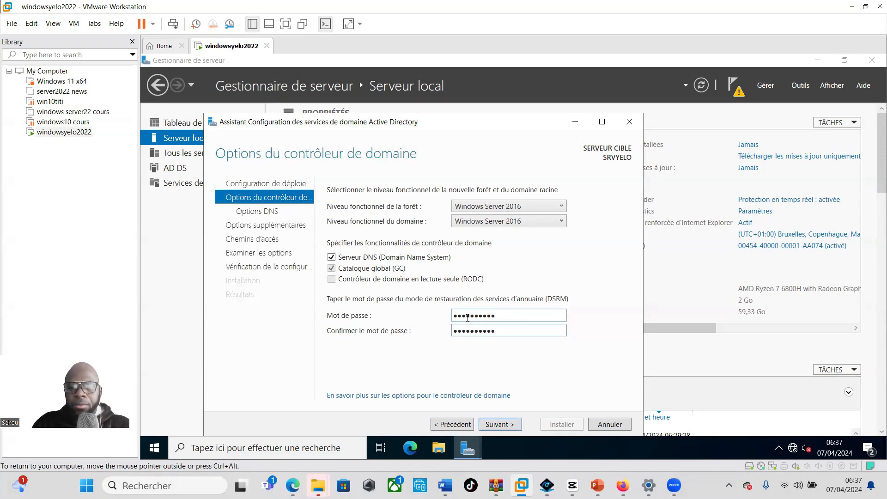
left_click(501, 423)
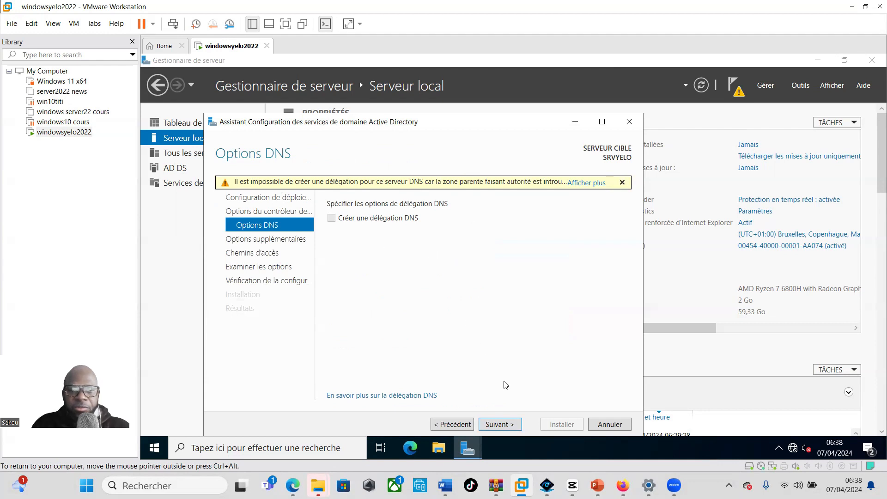
Accept the DNS options and keep YELO as the NetBIOS domain name
left_click(499, 424)
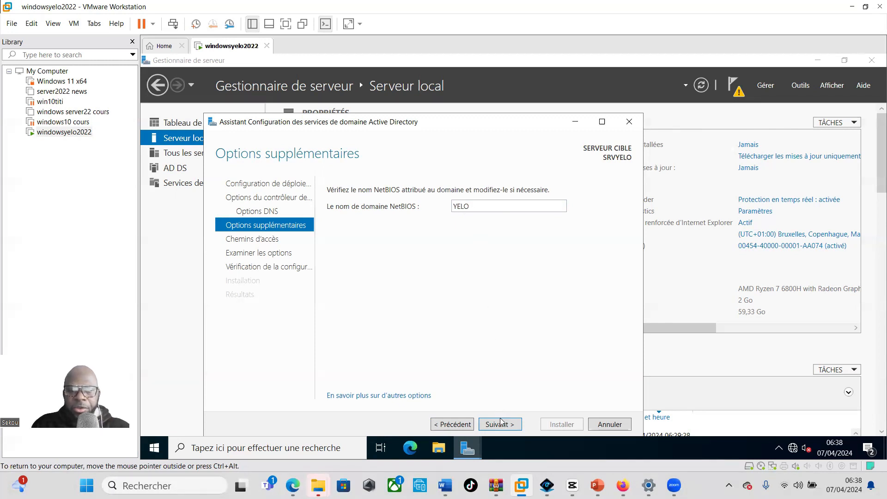
left_click(500, 424)
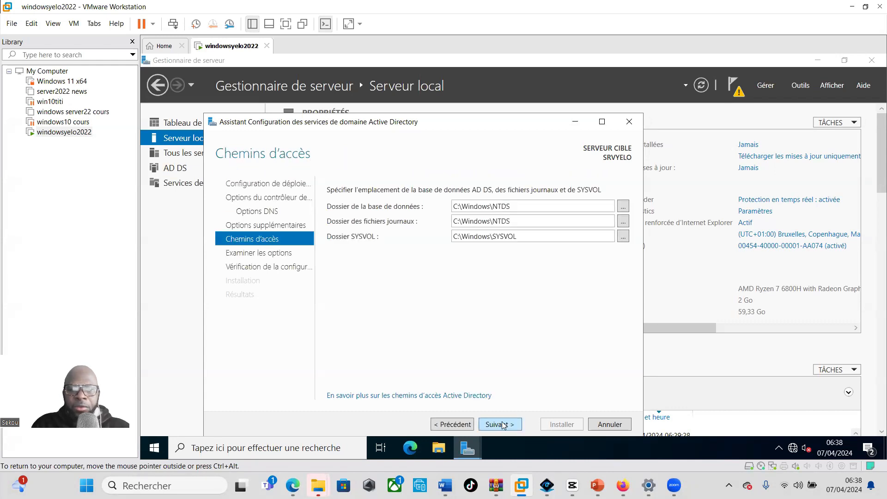
Keep default NTDS and SYSVOL paths, then view and close the generated PowerShell script
left_click(503, 425)
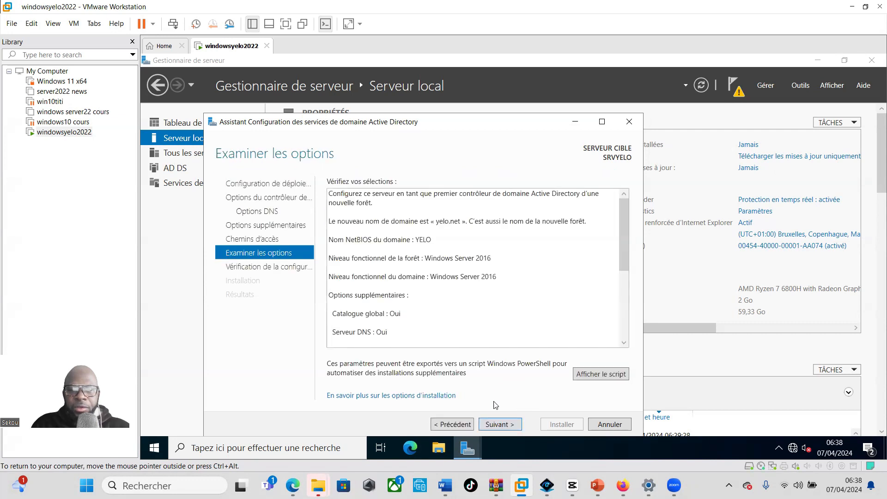
left_click(601, 374)
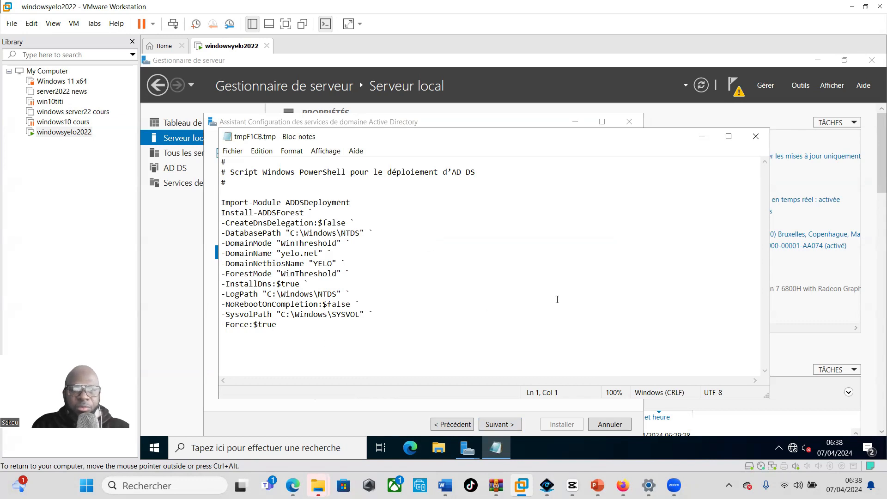
left_click(756, 138)
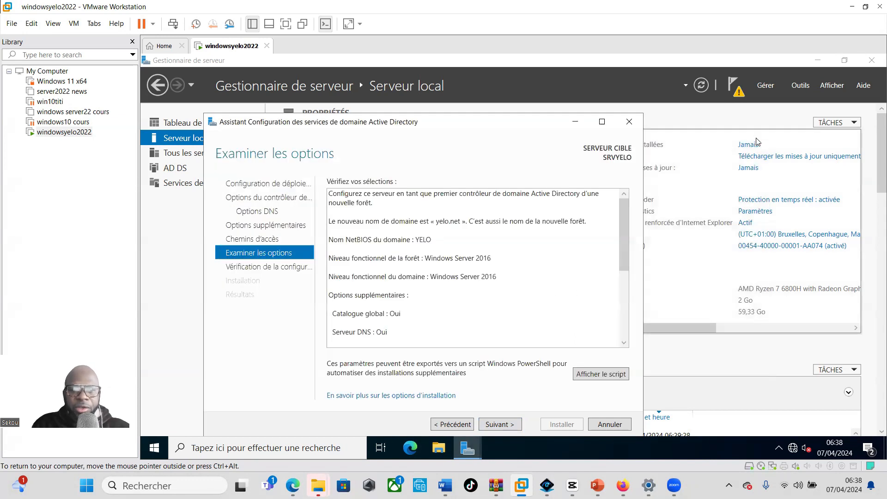
Pass the prerequisite checks and install, promoting SRVYELO to a yelo.net domain controller
left_click(494, 425)
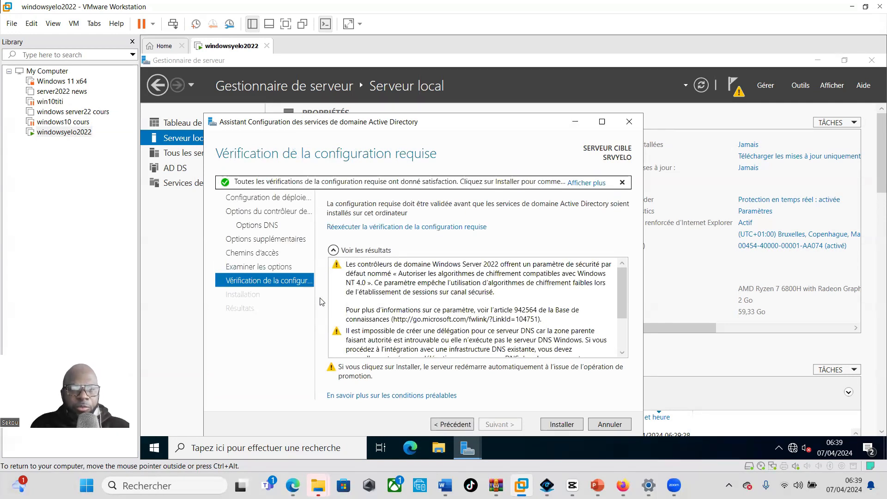
left_click(561, 425)
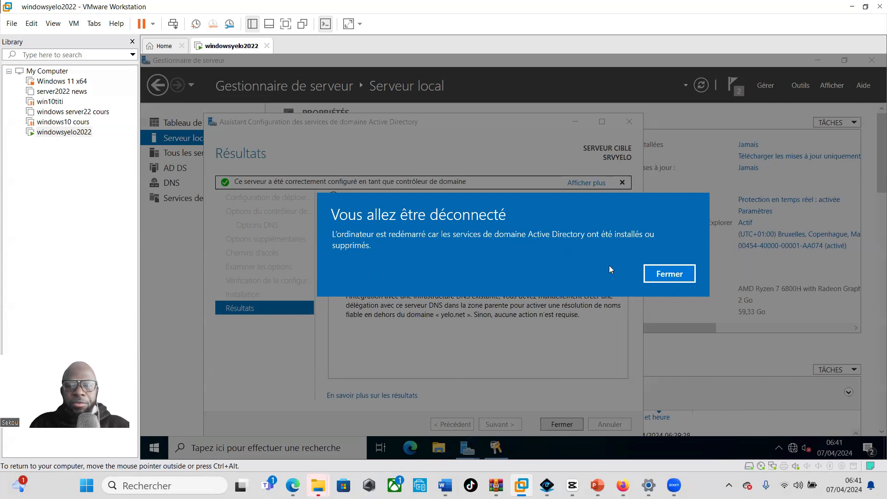
Dismiss the sign-out notice and close the wizard so SRVYELO reboots
left_click(674, 274)
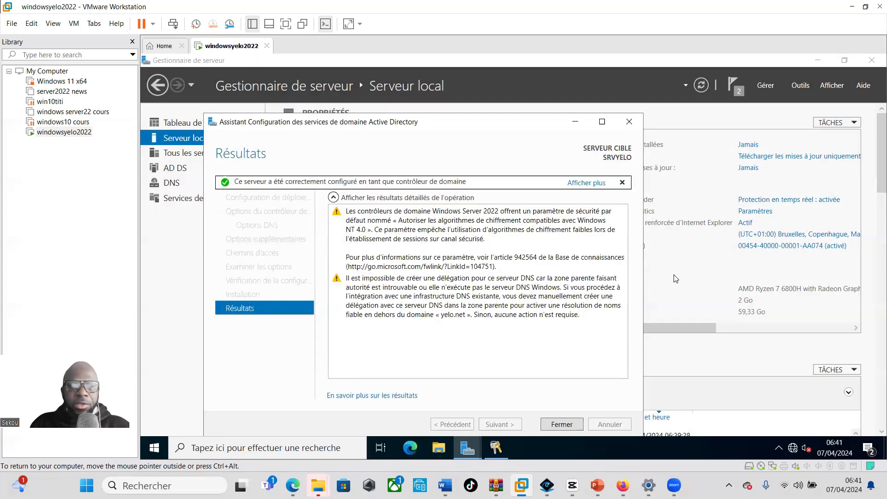
left_click(560, 425)
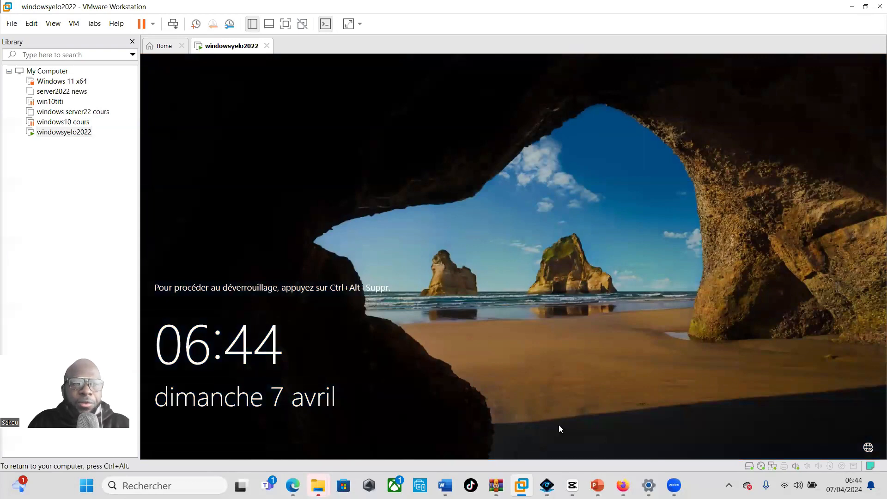
Sign in to the YELO domain administrator account with its password
left_click(173, 23)
left_click(478, 297)
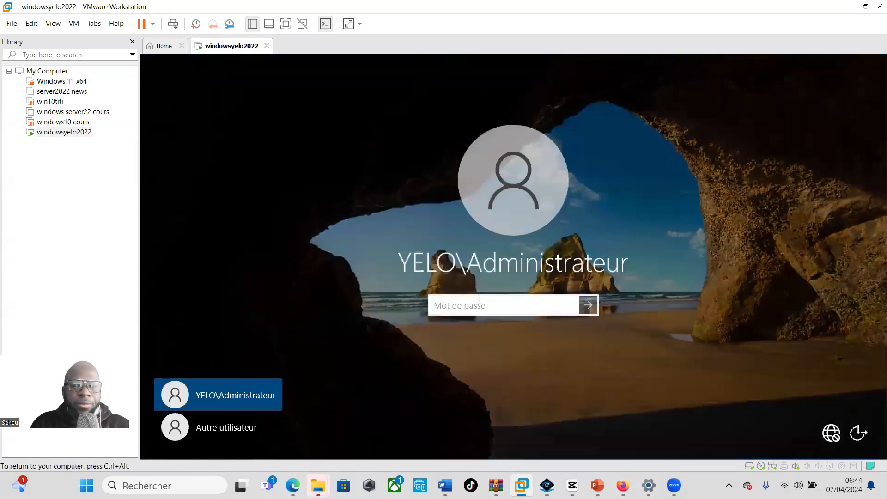
type("P")
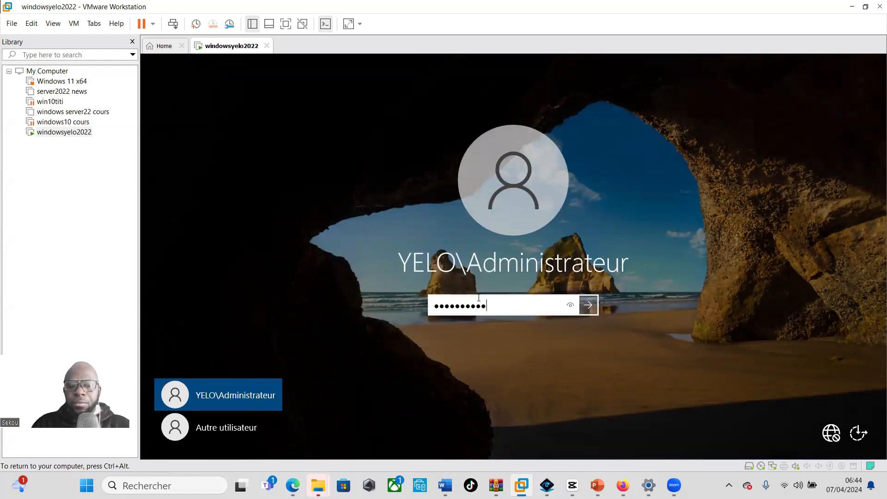
key("Return")
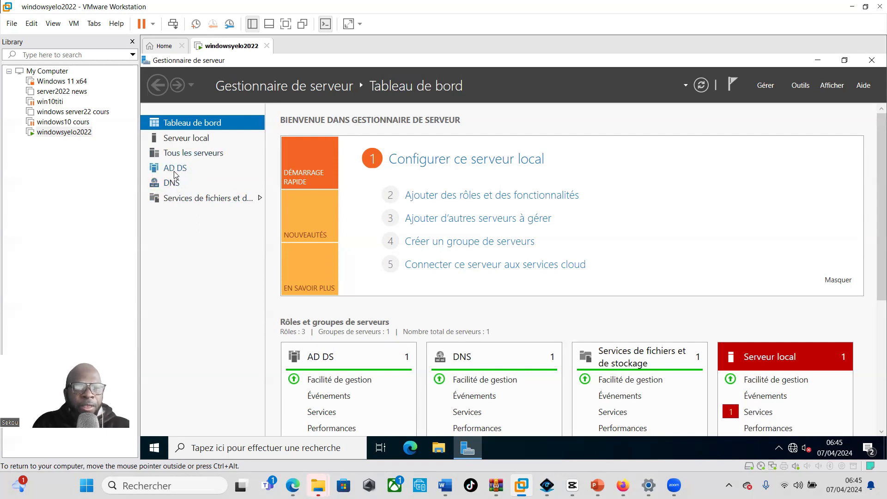
Open Active Directory Users and Computers from SRVYELO's menu on the AD DS page, then close it
left_click(176, 171)
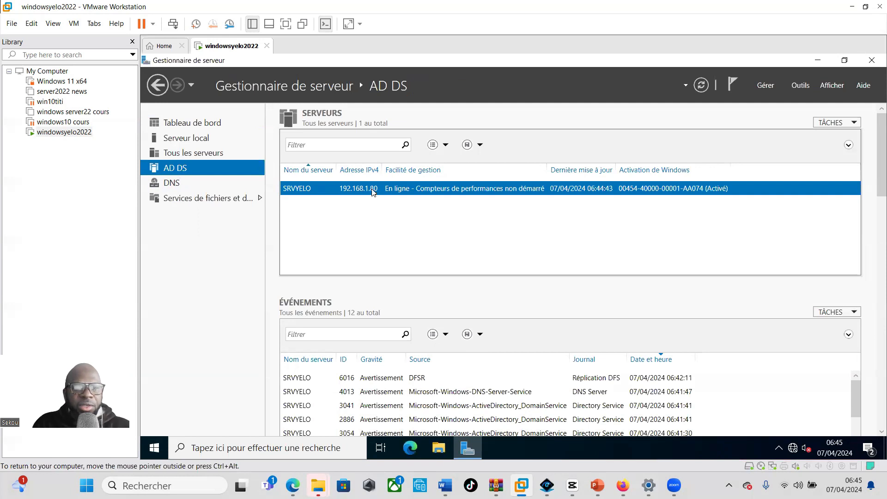
right_click(330, 191)
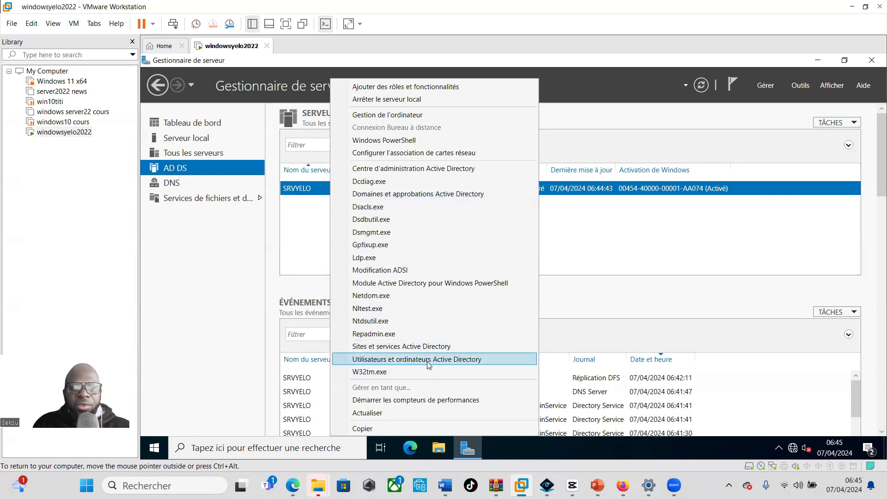
left_click(467, 364)
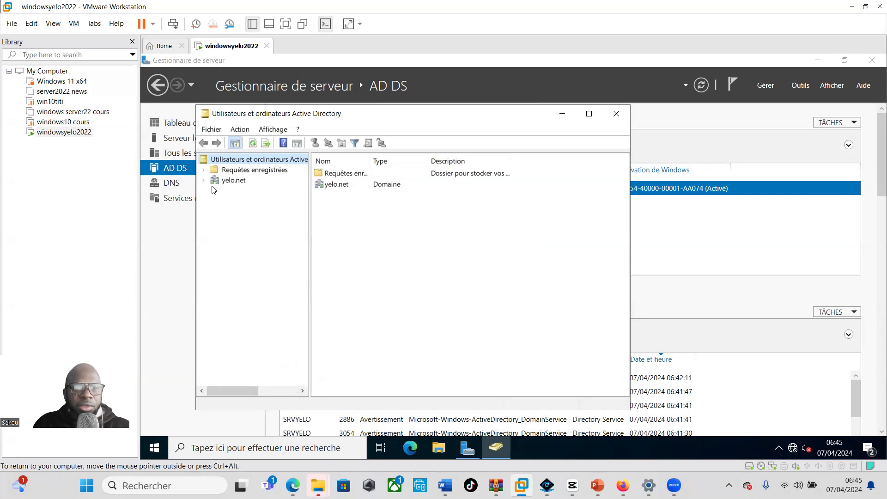
left_click(616, 113)
Reopen Active Directory Users and Computers from the Outils menu
left_click(799, 86)
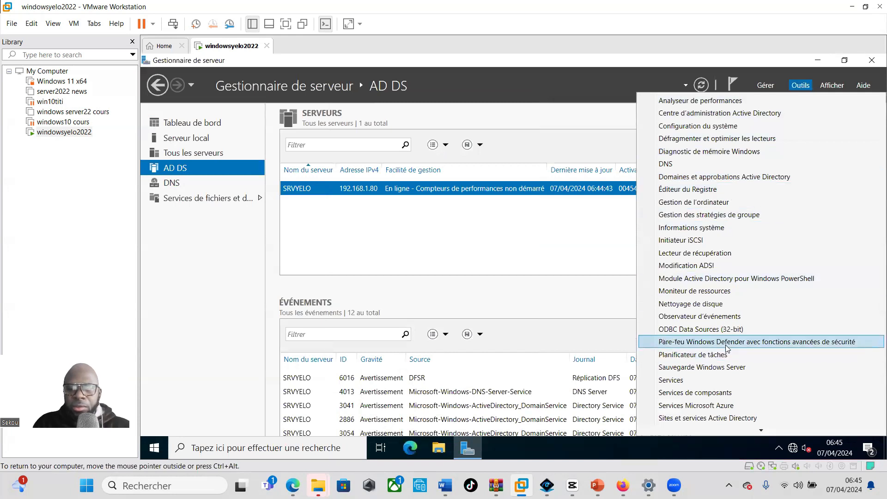
mouse_move(729, 431)
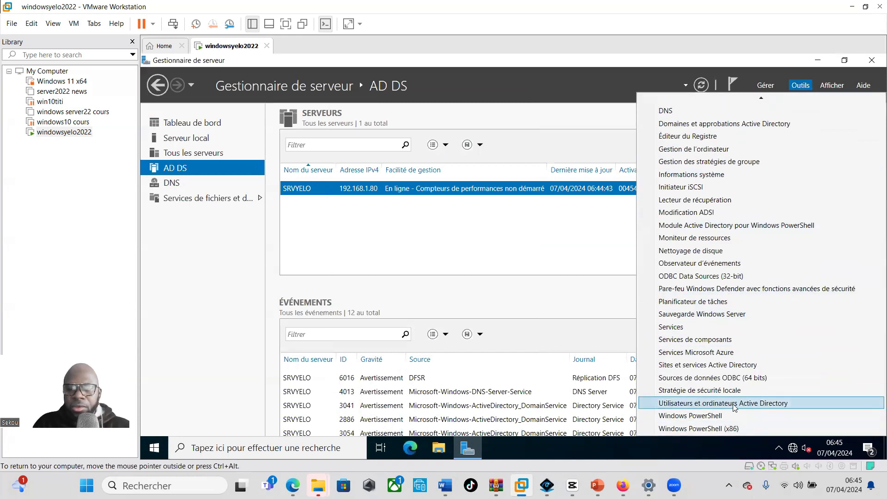
left_click(762, 405)
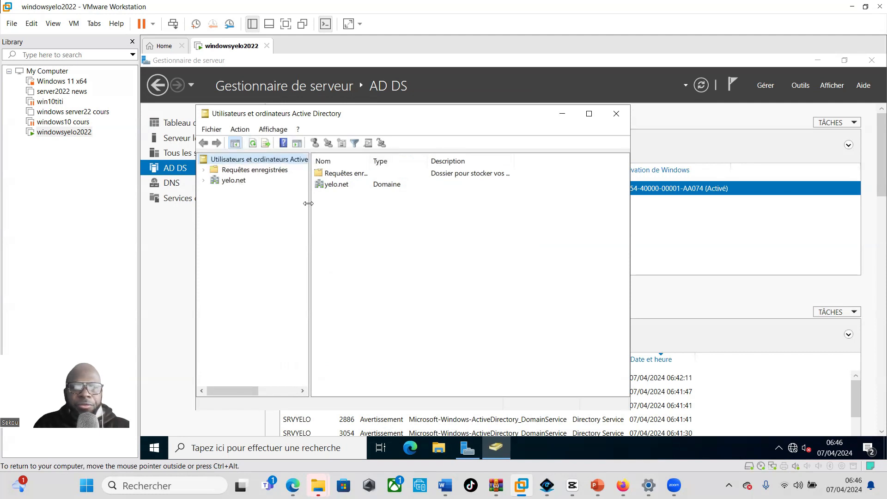
Browse yelo.net's Users, Builtin and Computers containers, then confirm DNS lists SRVYELO at 192.168.1.80
left_click(203, 181)
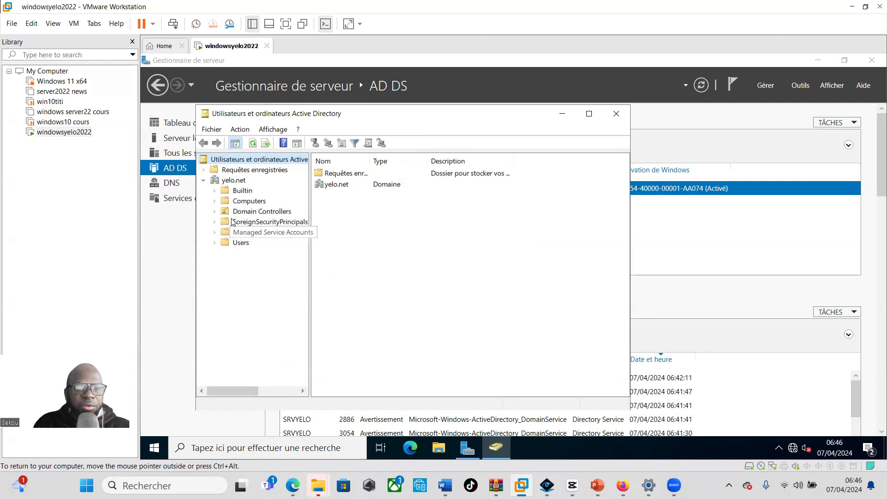
left_click(226, 243)
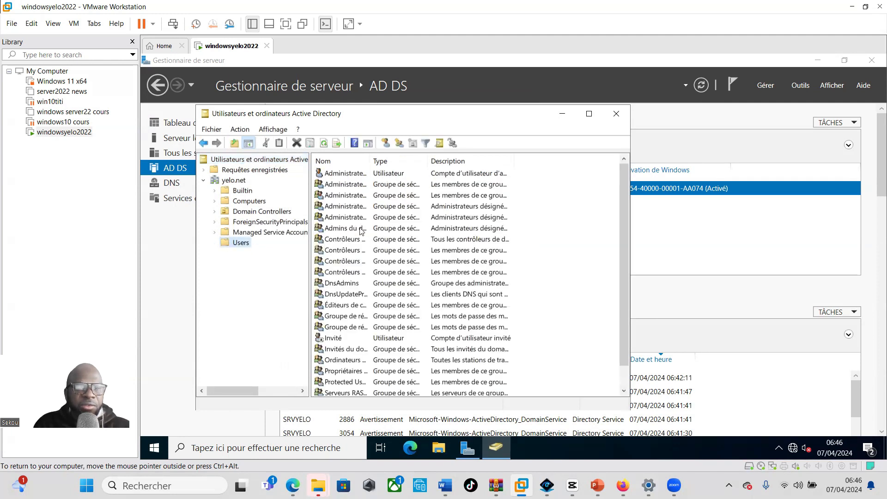
left_click(240, 191)
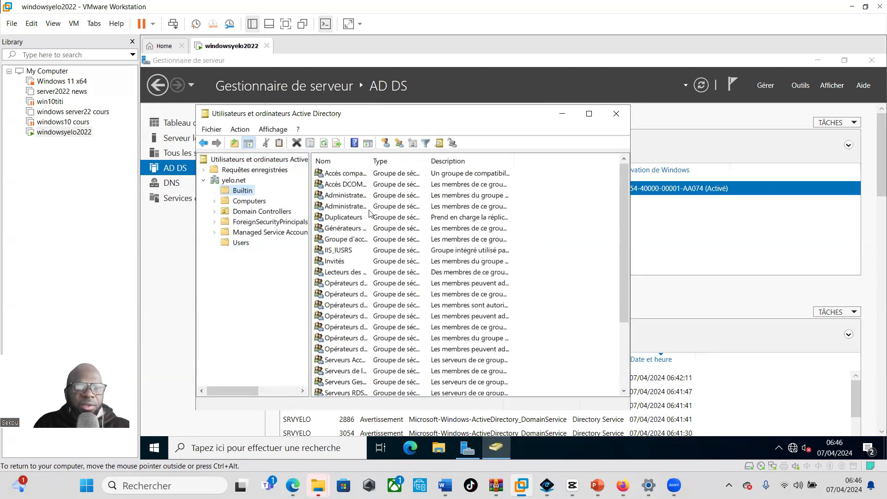
left_click(241, 202)
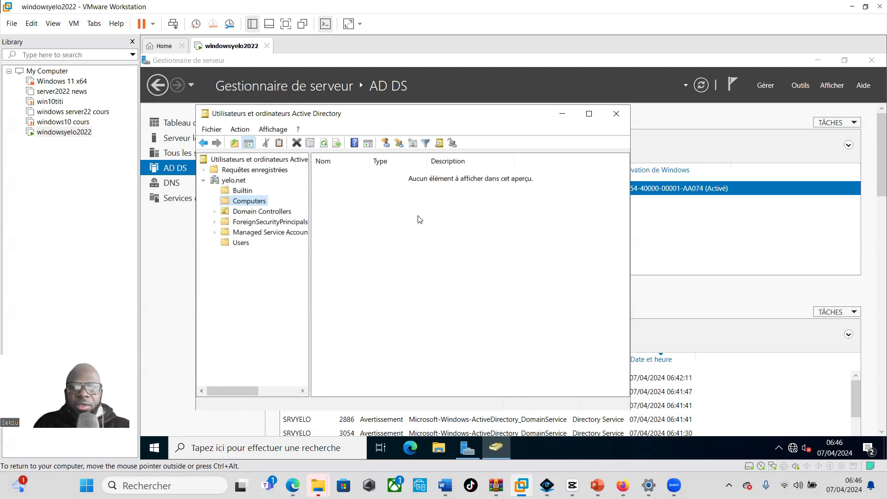
left_click(616, 115)
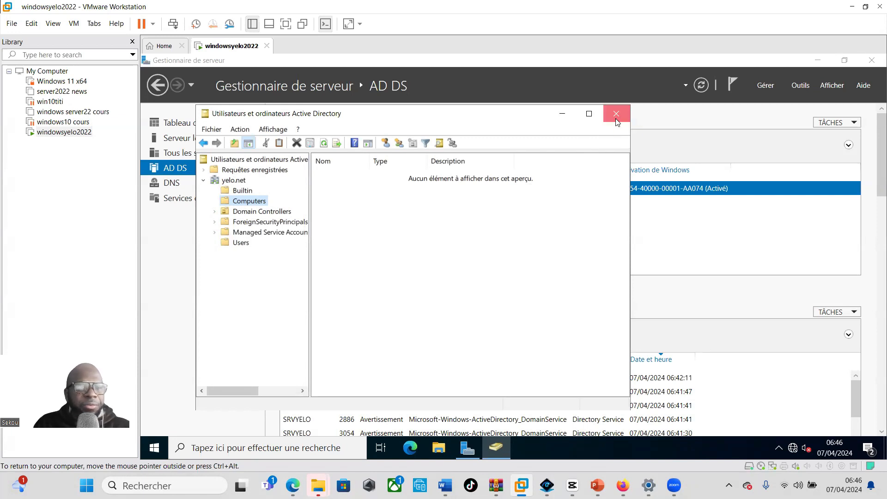
left_click(177, 187)
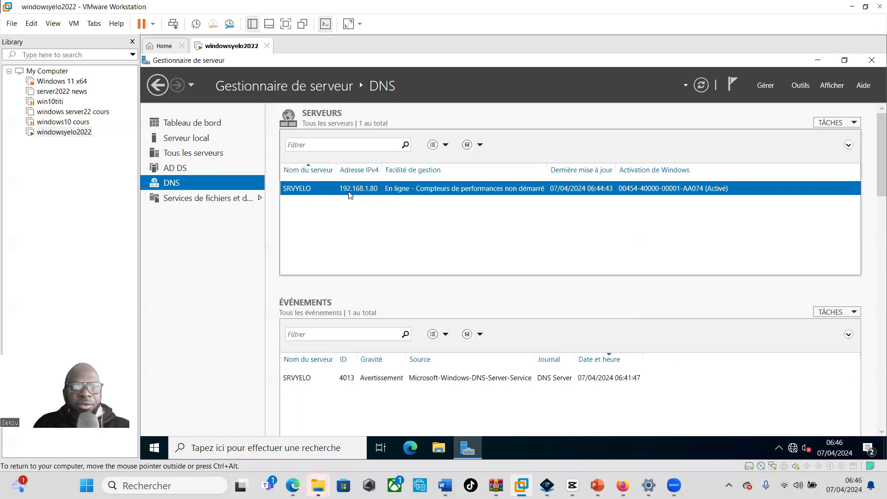
right_click(341, 191)
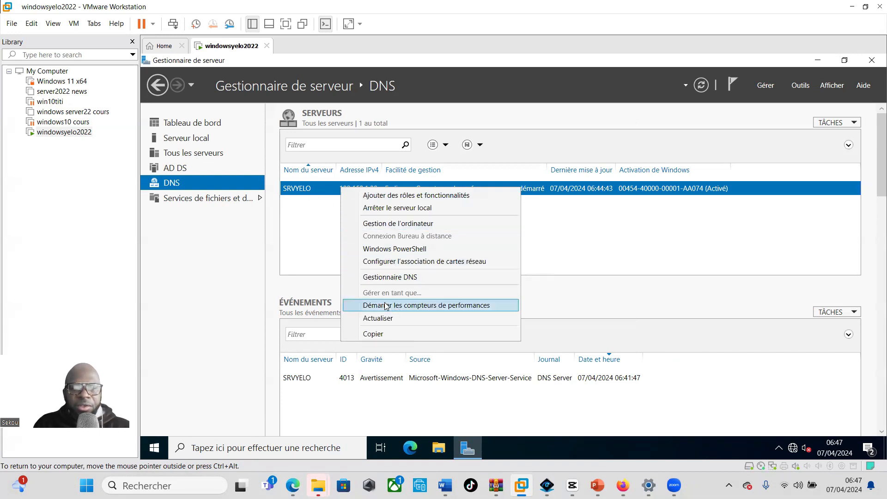
left_click(379, 278)
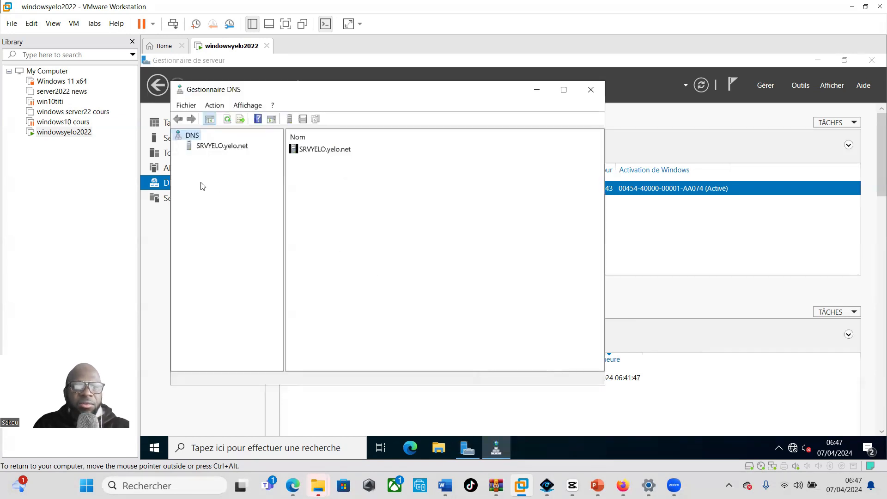
left_click(202, 148)
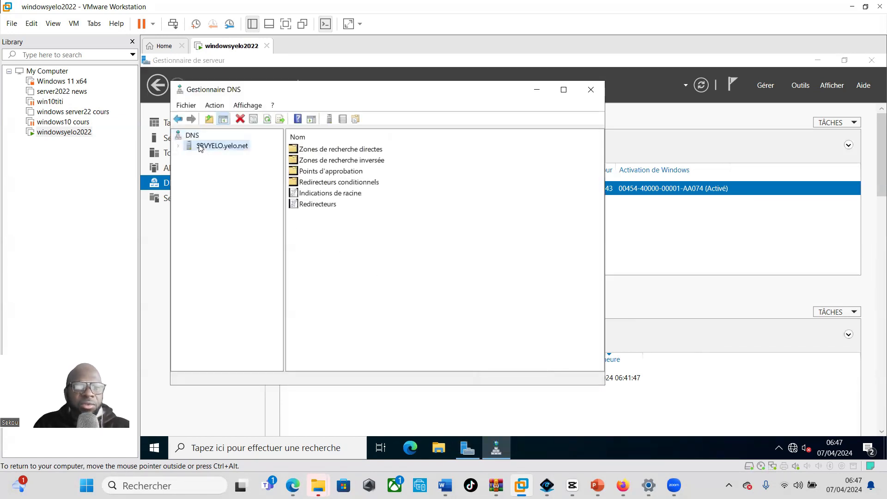
left_click(179, 147)
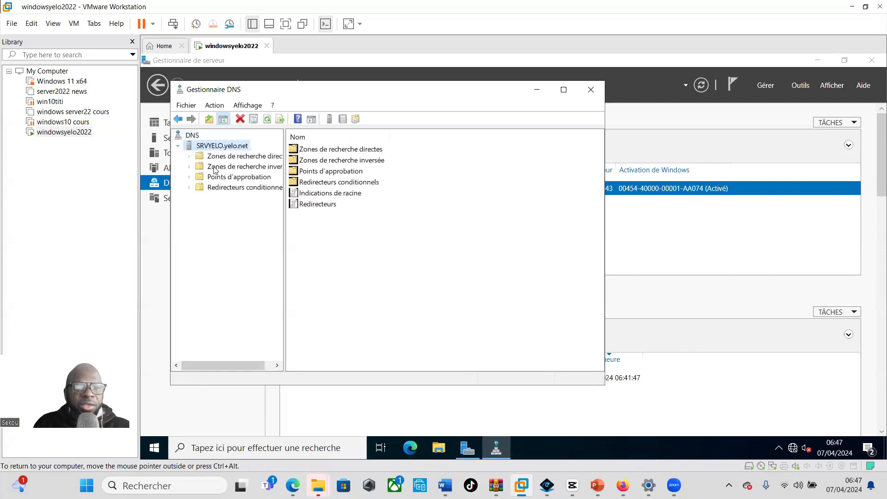
left_click_drag(283, 135, 323, 136)
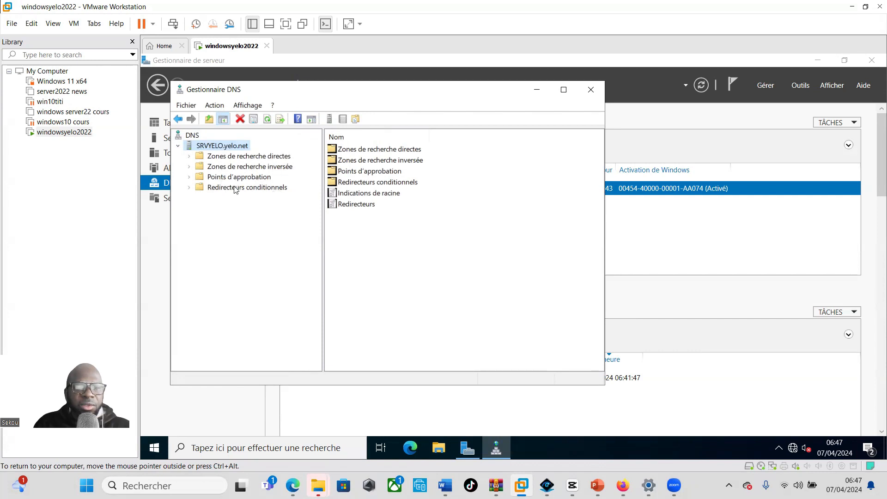
left_click(189, 156)
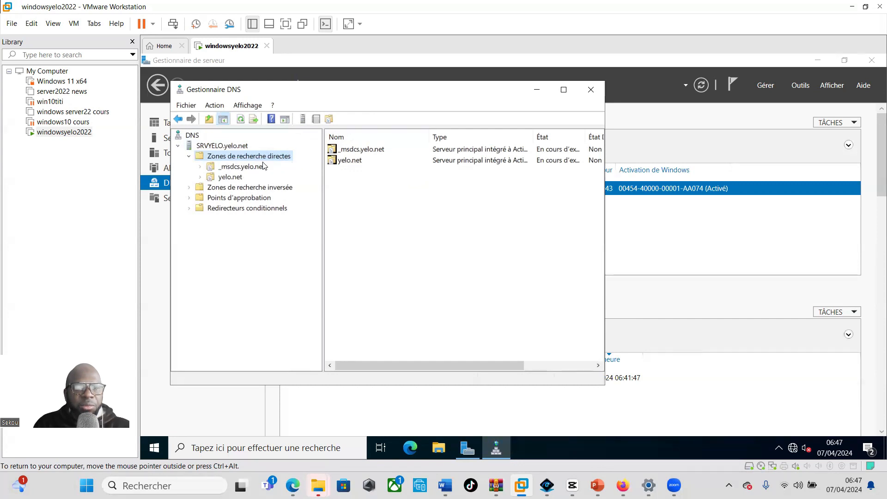
left_click(187, 190)
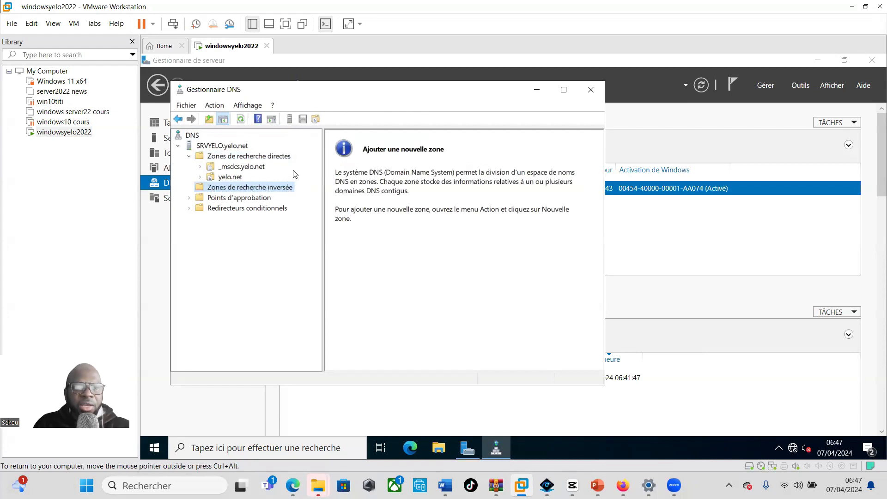
left_click(590, 91)
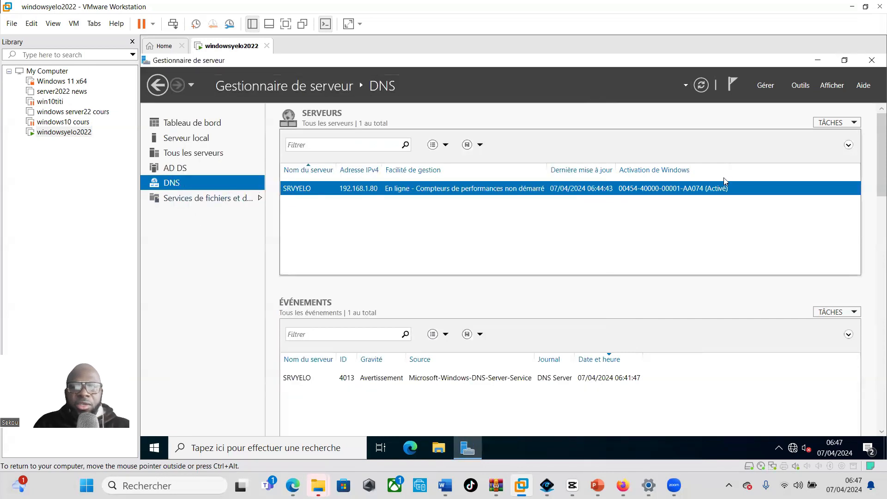
left_click(800, 86)
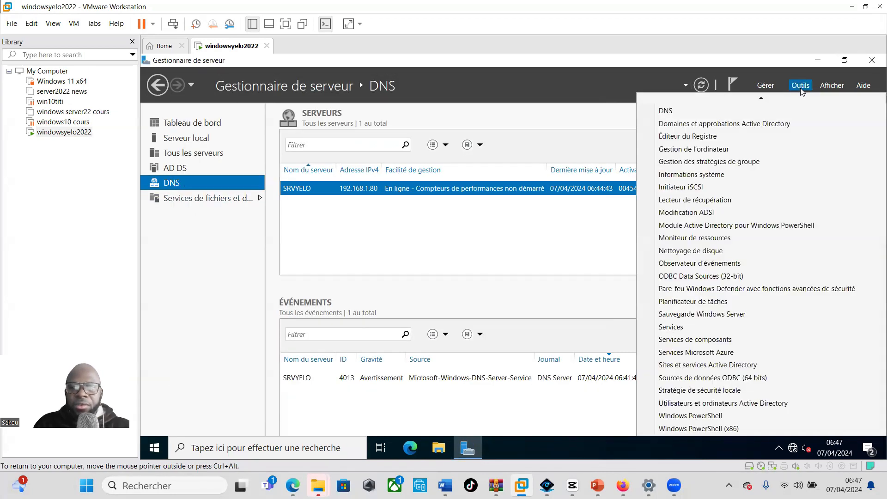
scroll(728, 139, "up", 1)
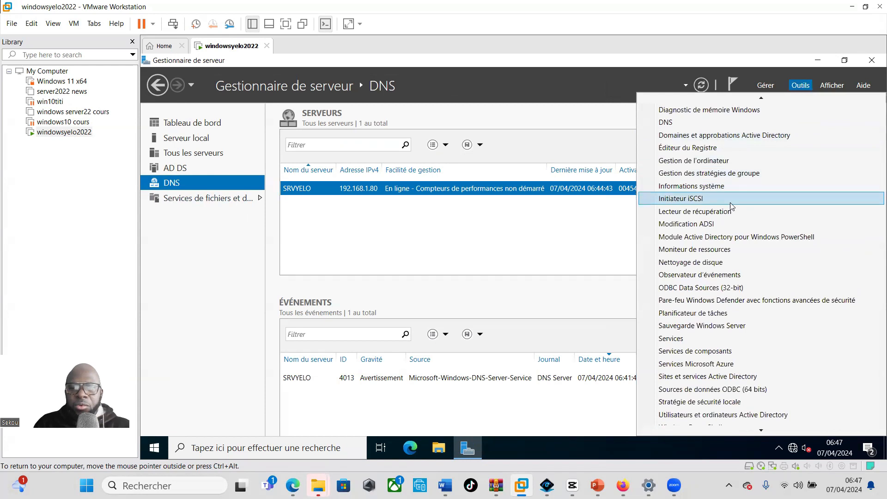
left_click(666, 123)
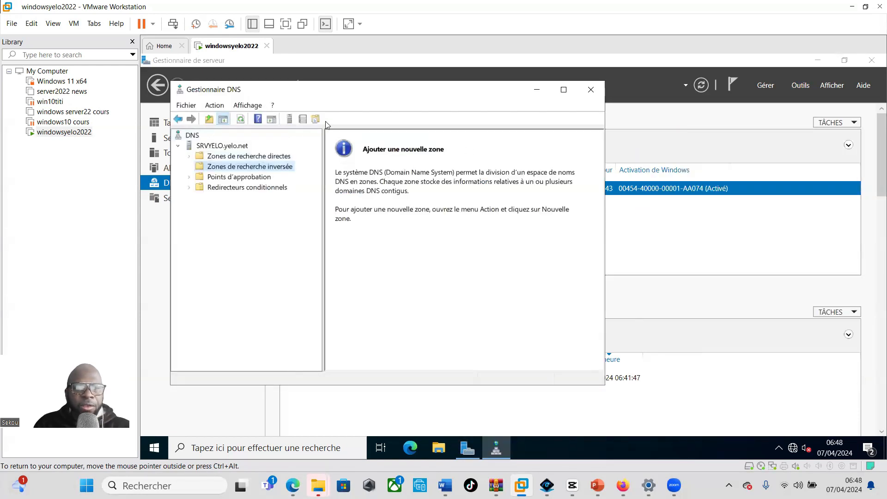
left_click(191, 157)
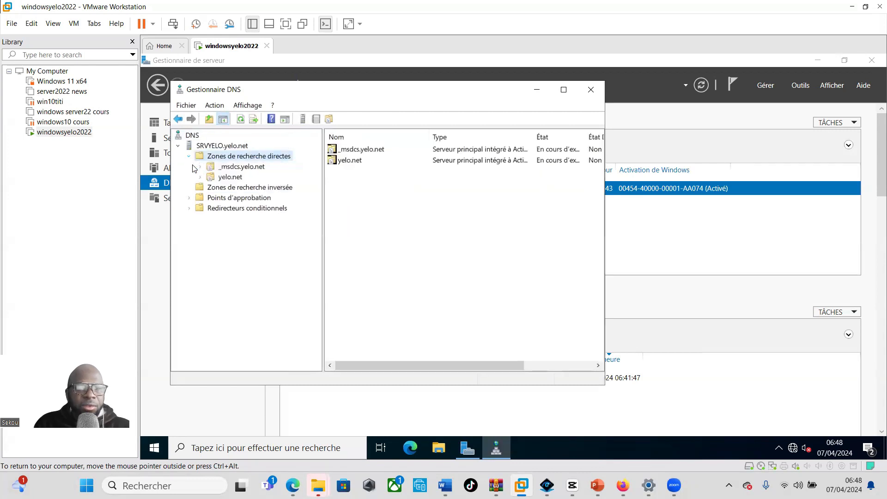
left_click(191, 202)
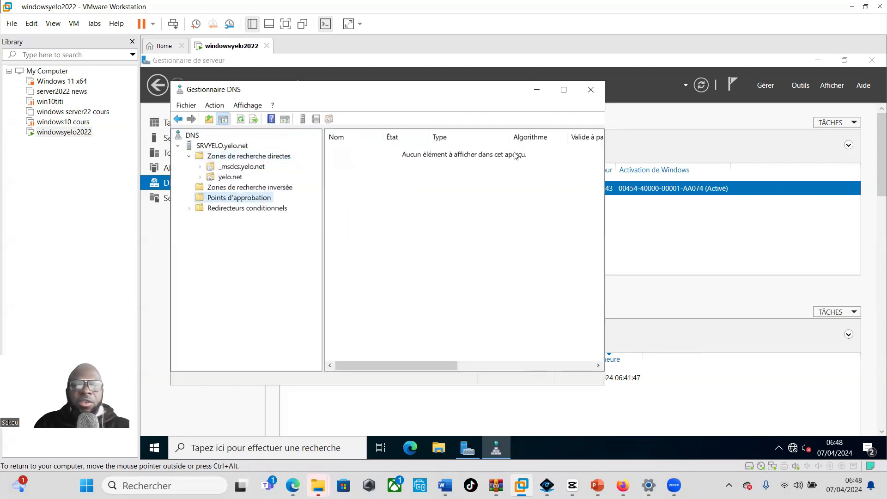
left_click(590, 90)
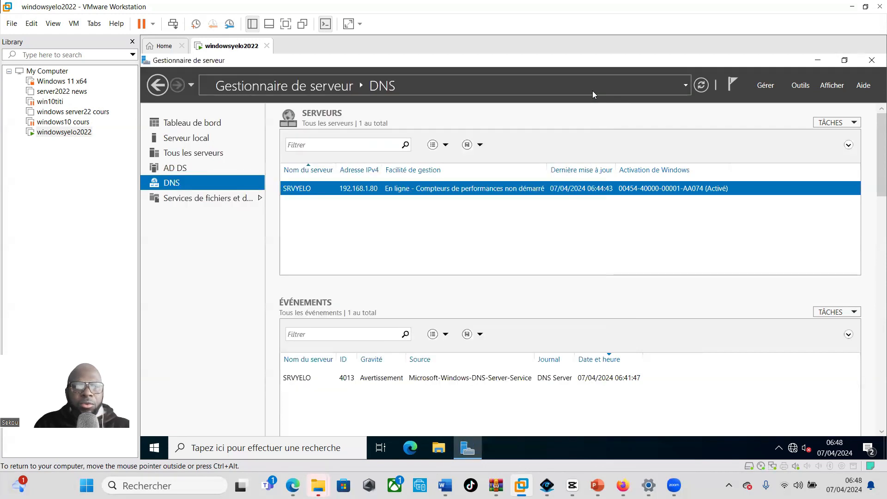